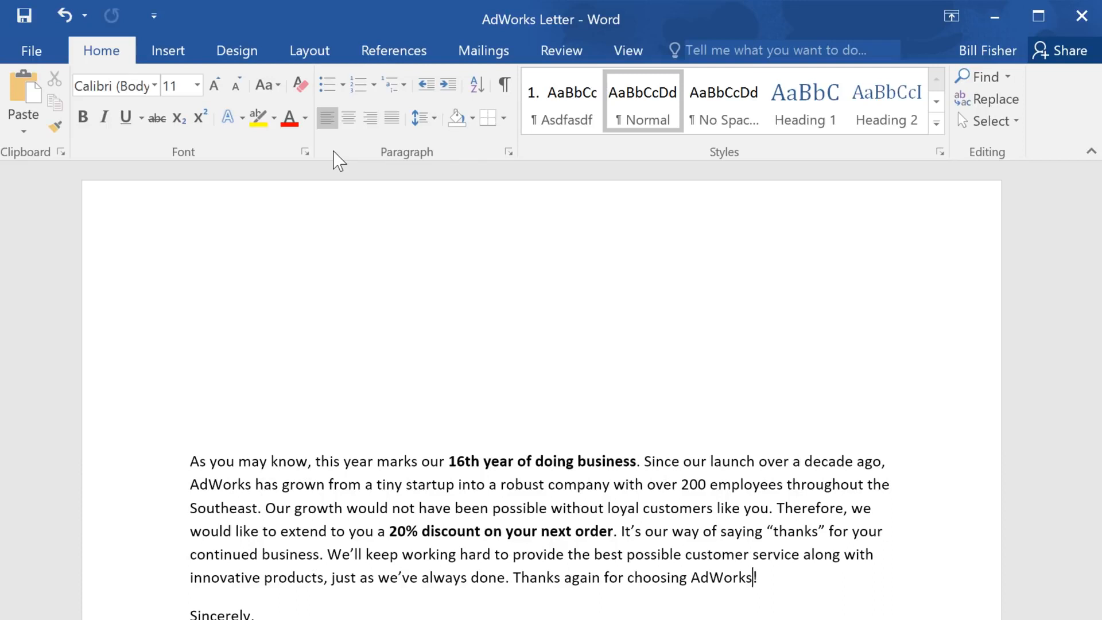
Step: Start the Step-by-Step Mail Merge Wizard for letters, using the current document as the starting document
left_click(482, 57)
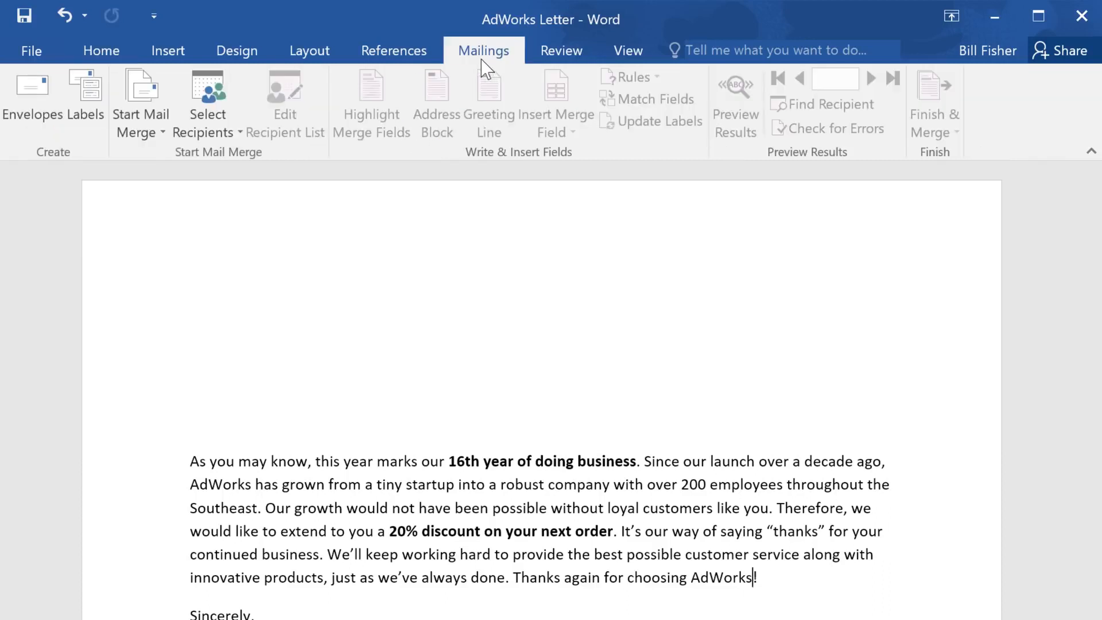
left_click(168, 94)
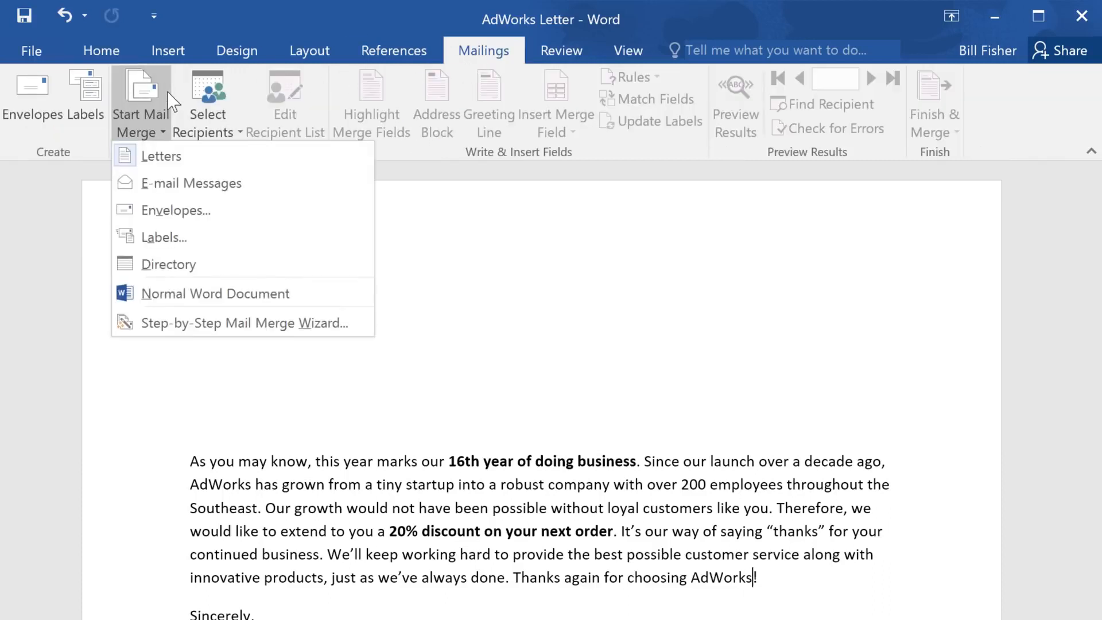
left_click(352, 318)
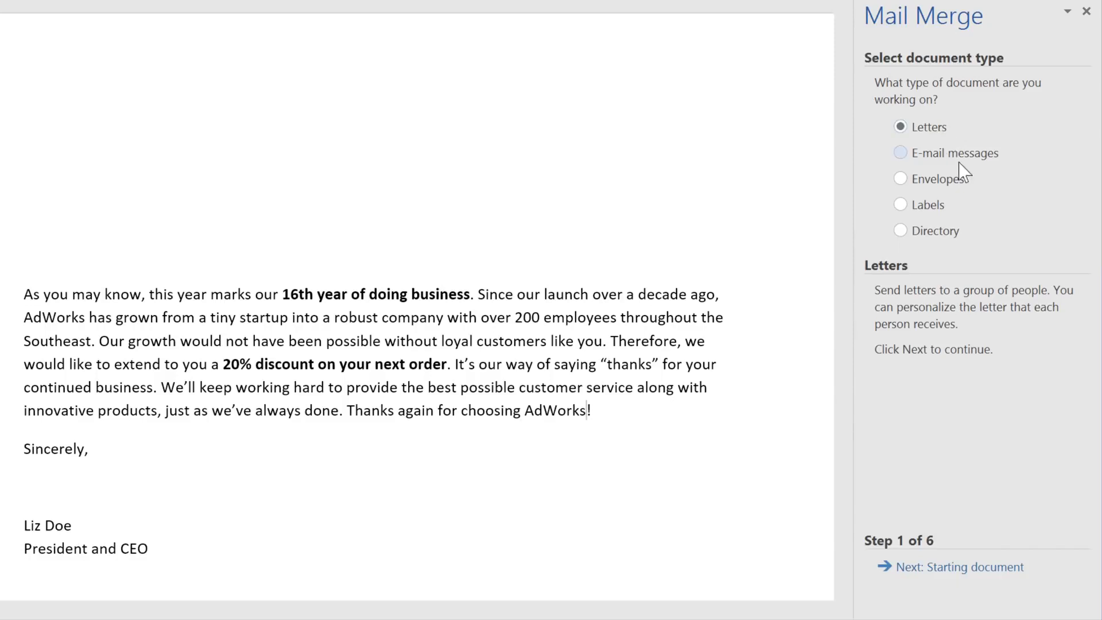
left_click(962, 570)
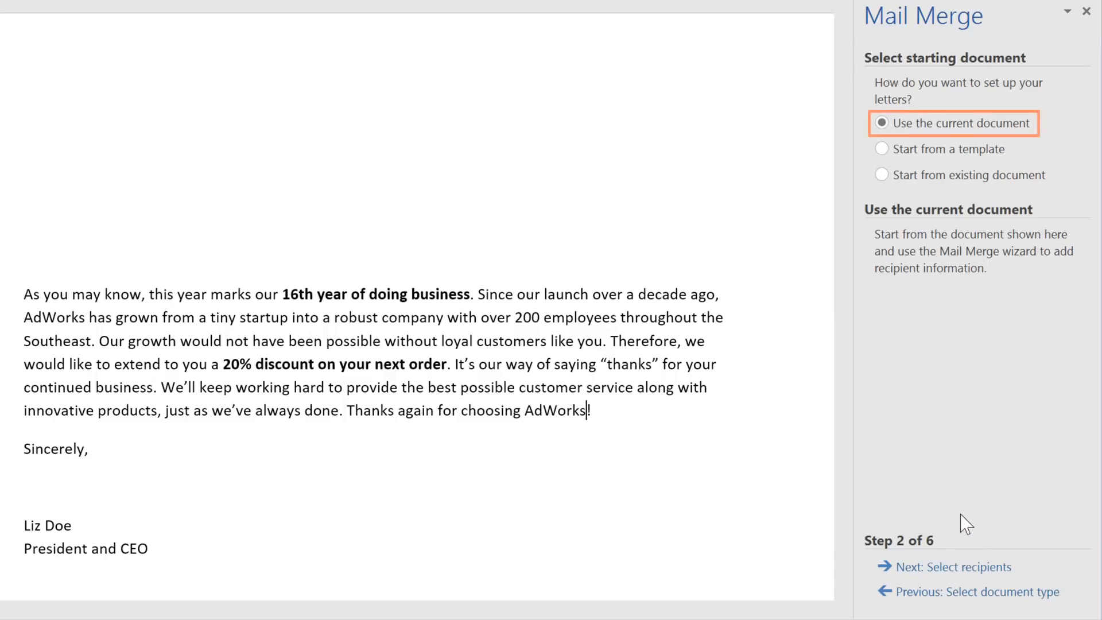
left_click(964, 570)
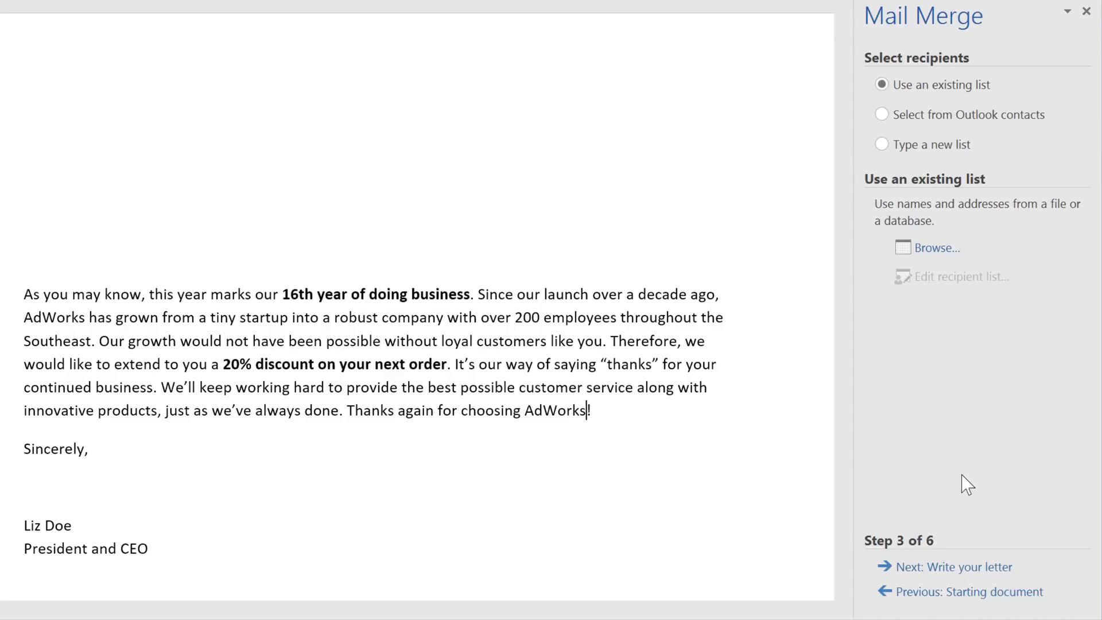
left_click(881, 144)
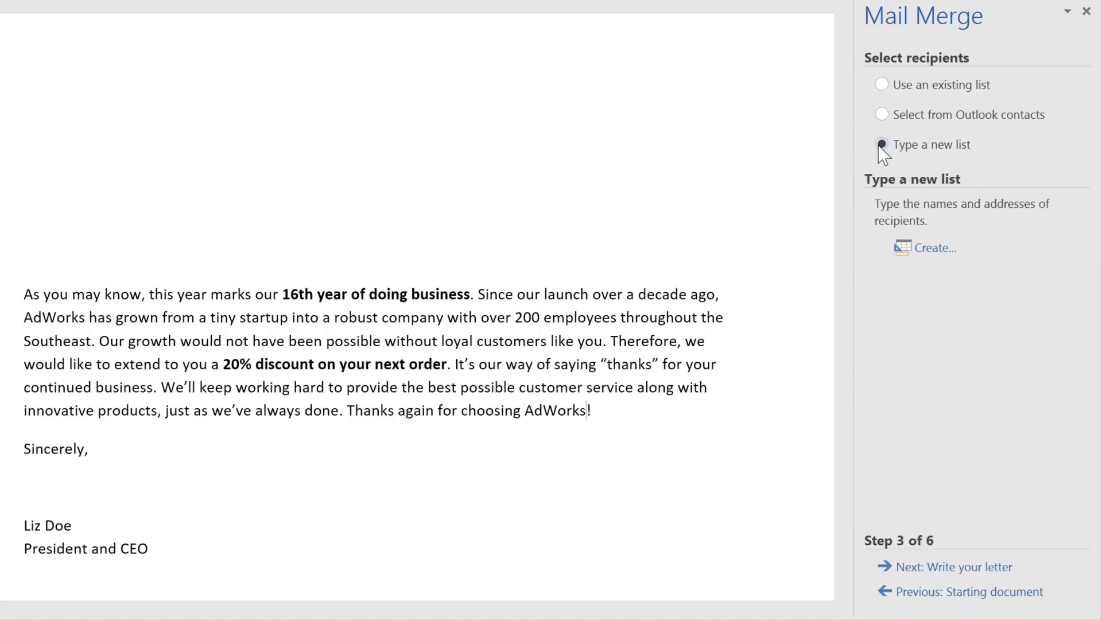
left_click(921, 252)
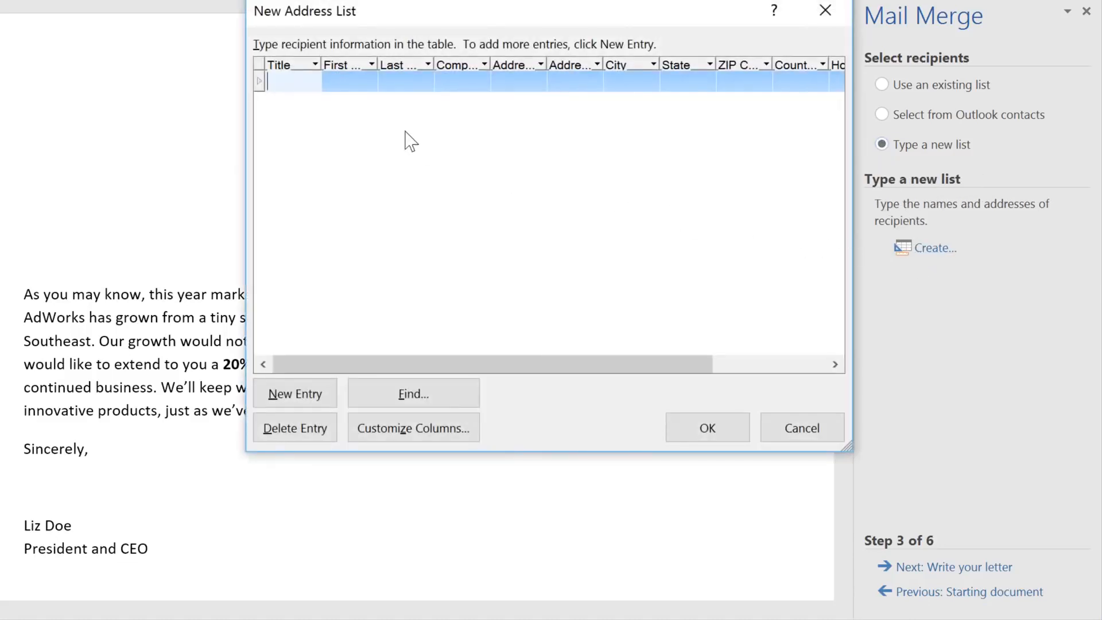
left_click(361, 83)
type("Tom")
key("Tab")
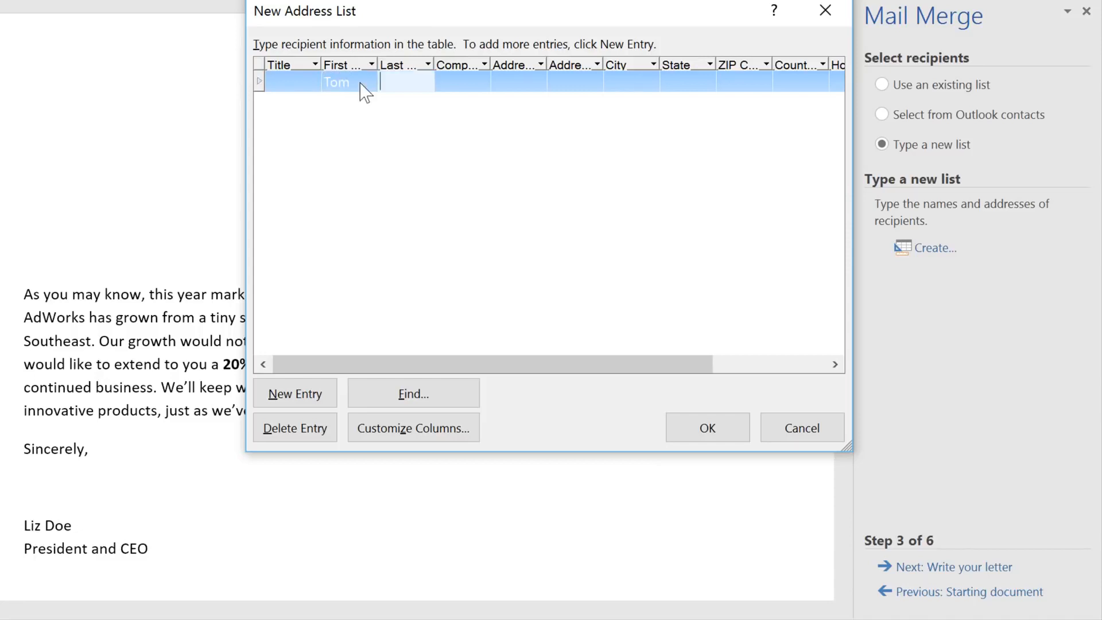
type("Har")
type("dison")
key("Tab")
key("Tab")
type("121 Forsythe")
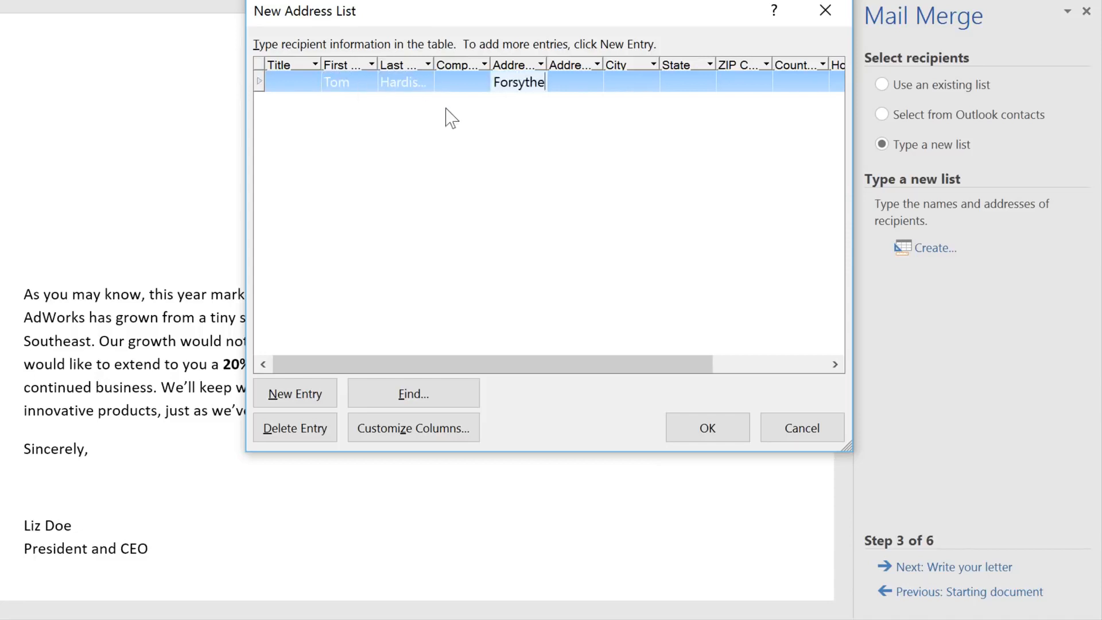
left_click(801, 435)
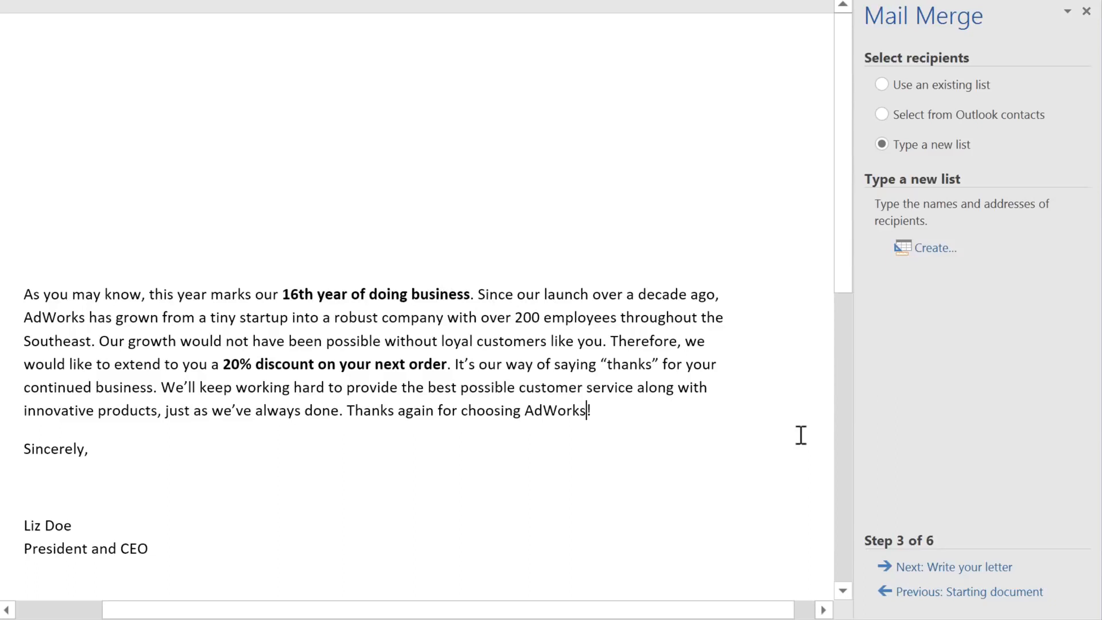
Step: Use the existing AdWorks_Recipients workbook as the recipient list, taking Sheet1$ with column headers and keeping all recipients included
left_click(881, 86)
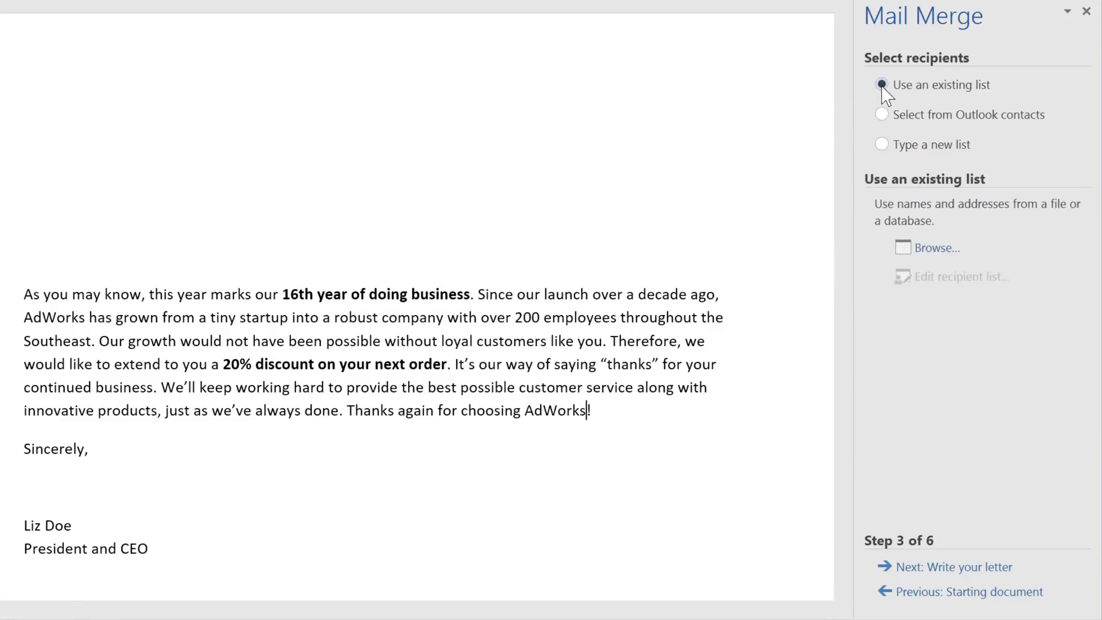
left_click(936, 248)
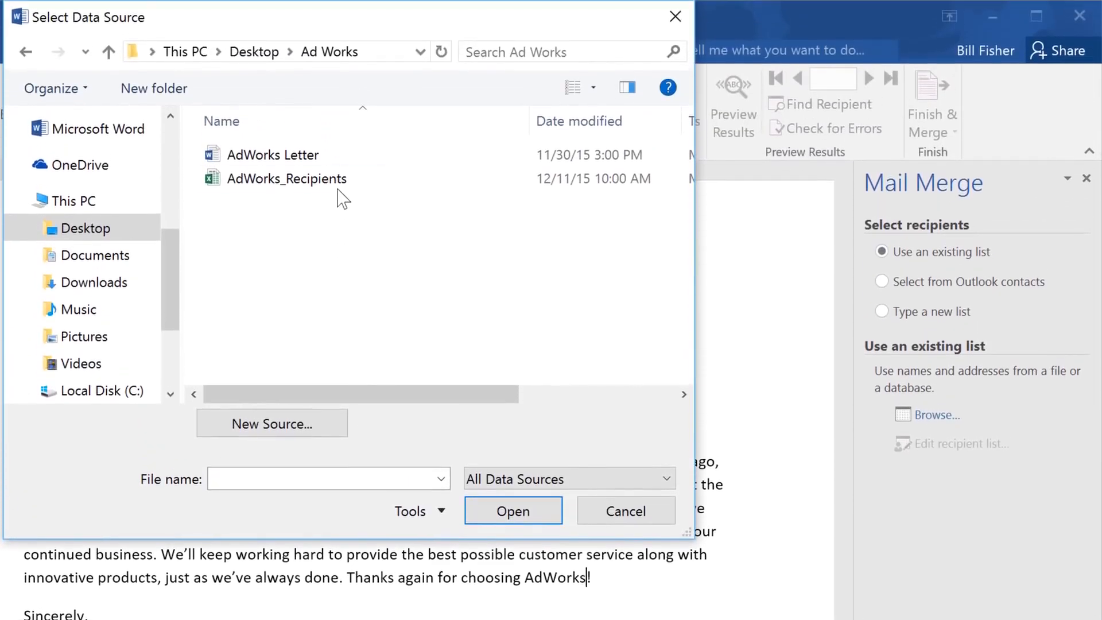
left_click(339, 170)
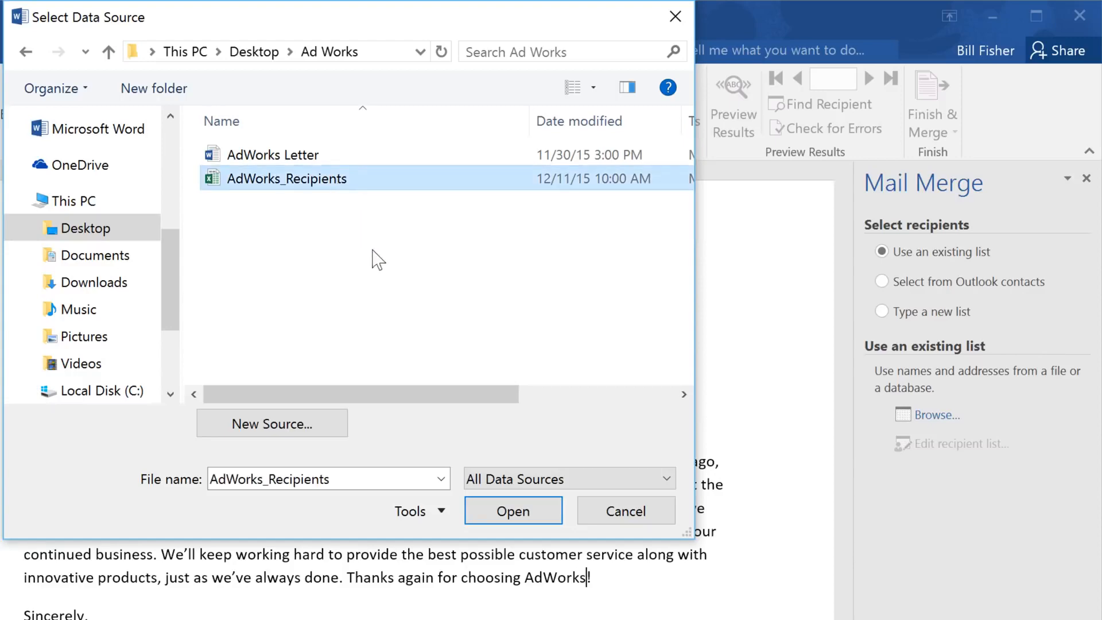
left_click(476, 510)
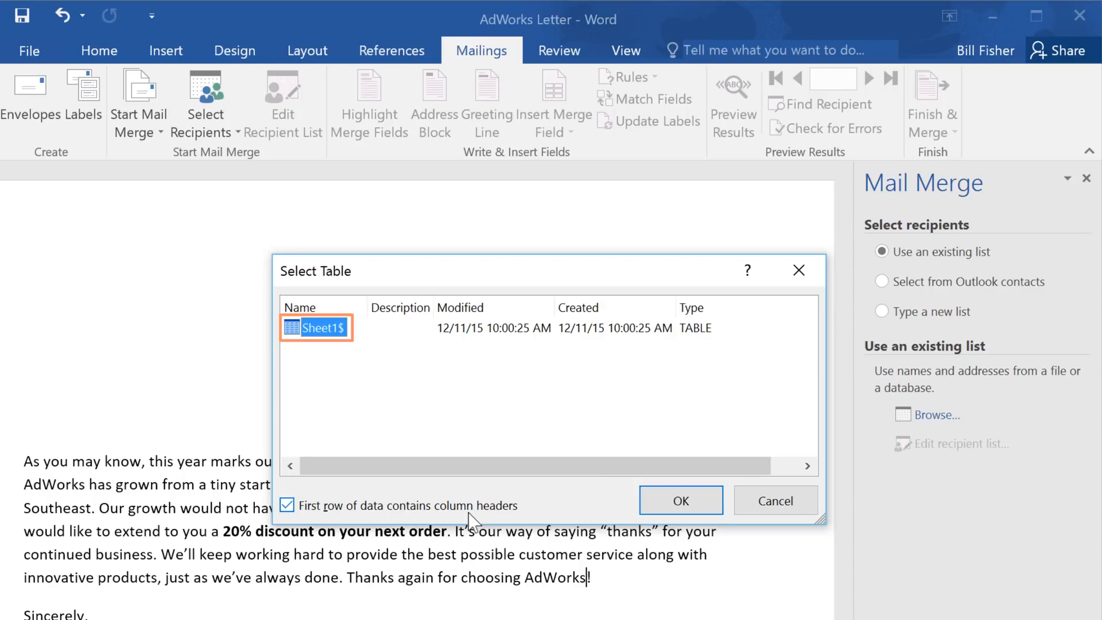
left_click(649, 505)
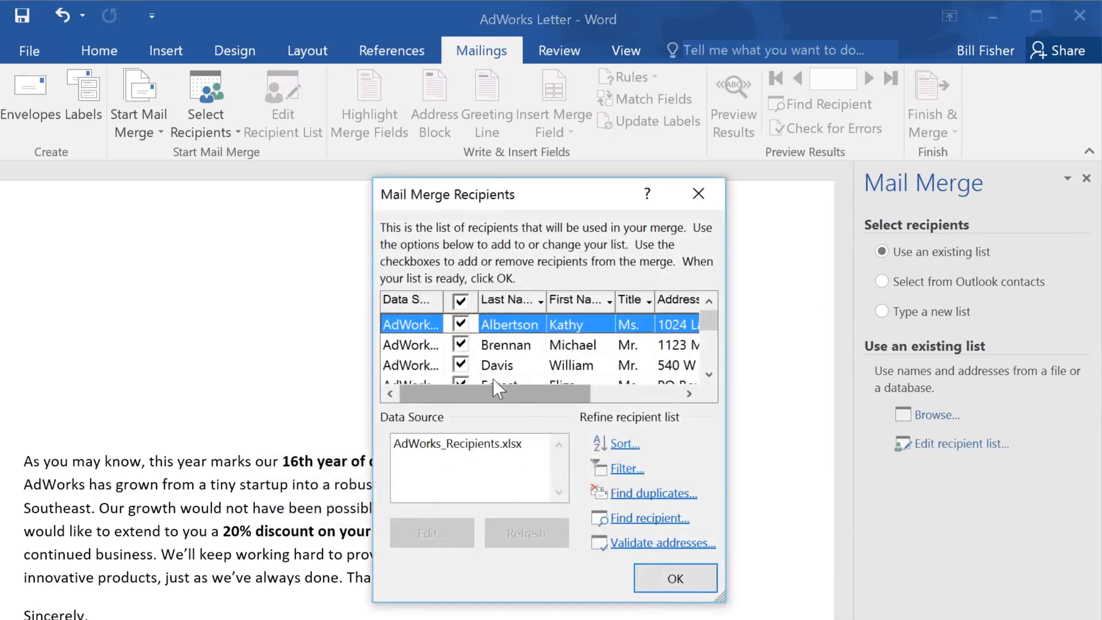
left_click(461, 324)
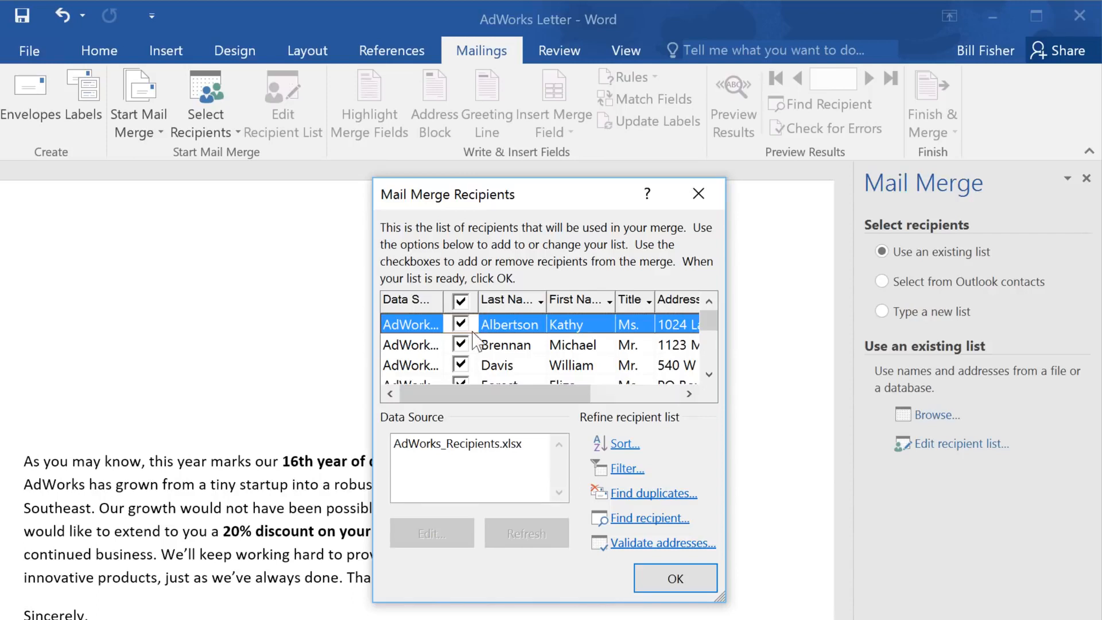
left_click(672, 579)
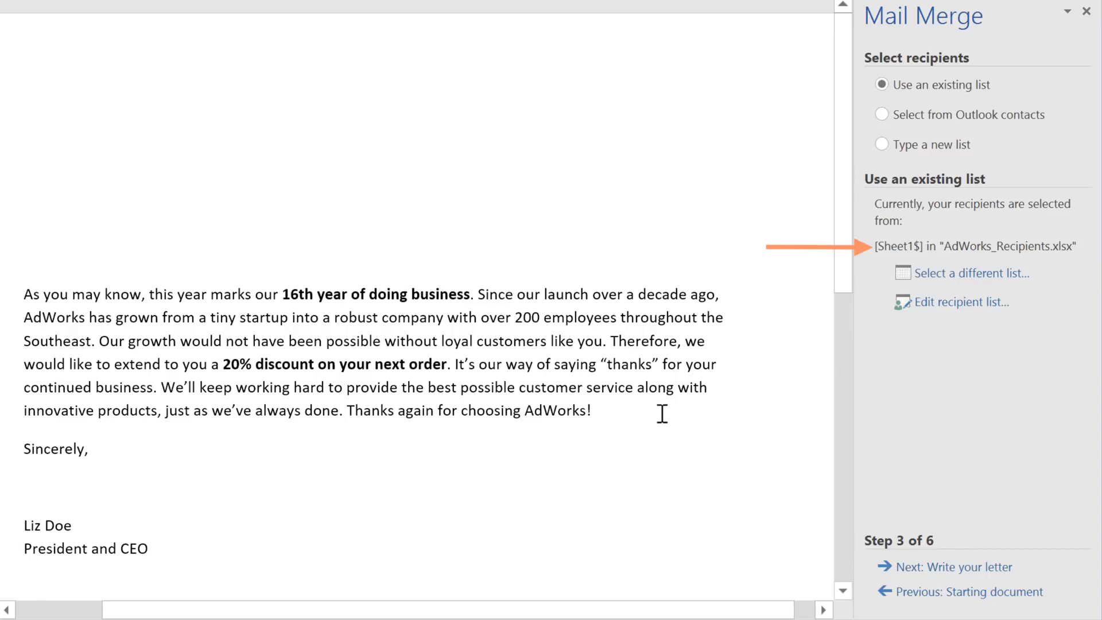
Step: Insert an address block above the letter body, with the recipient's name as title, full first name, last name and suffix
left_click(909, 568)
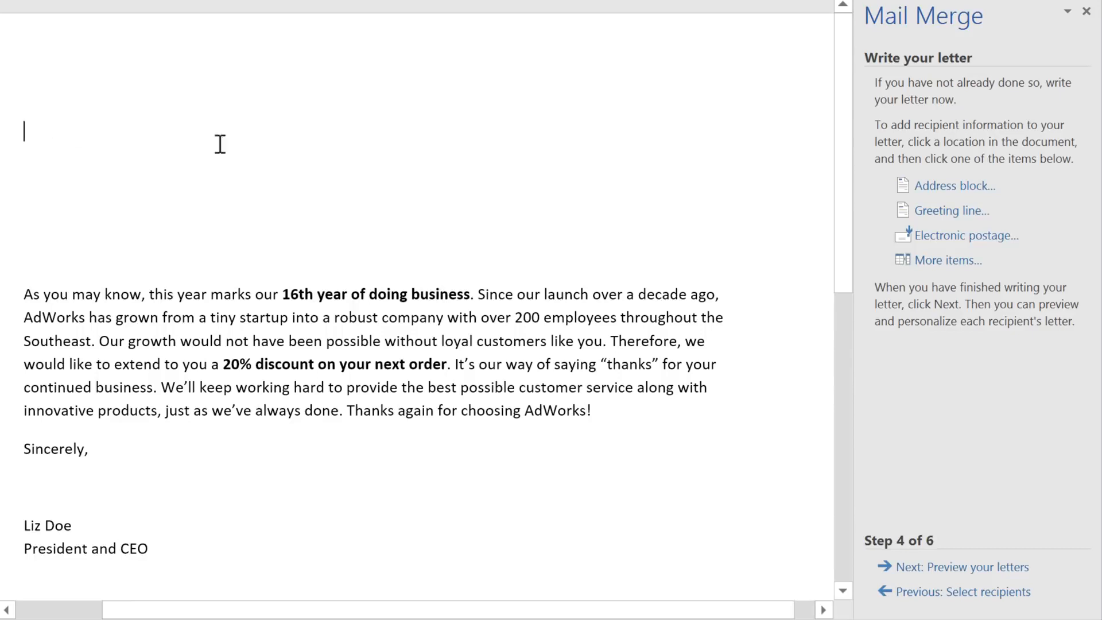
left_click(955, 189)
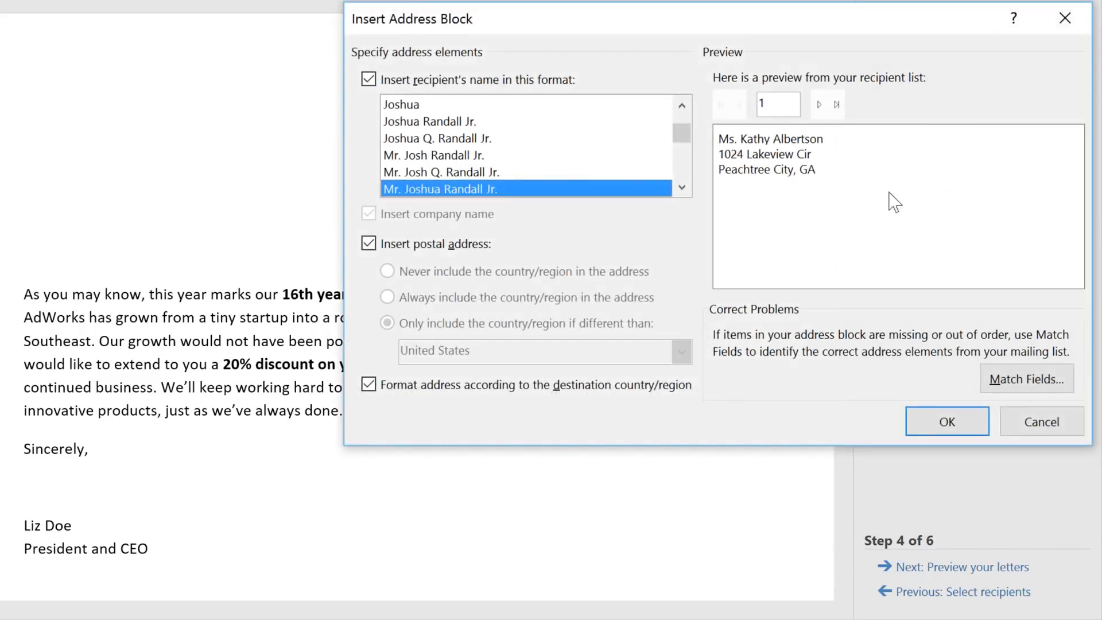
left_click(681, 187)
left_click(682, 187)
left_click(682, 187)
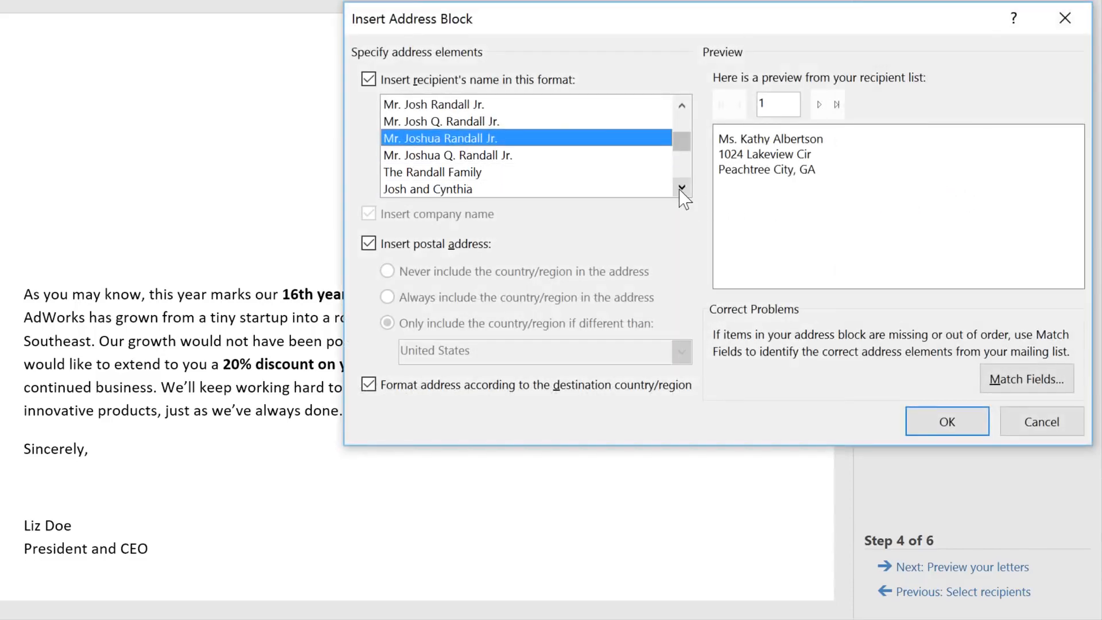
left_click(572, 160)
left_click(573, 172)
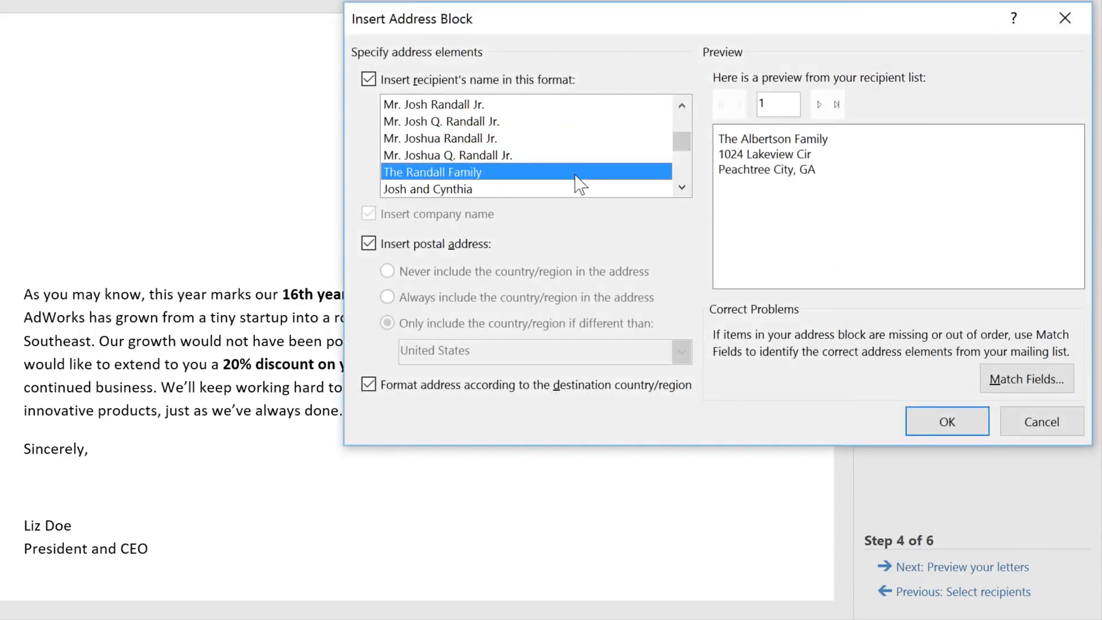
left_click(575, 189)
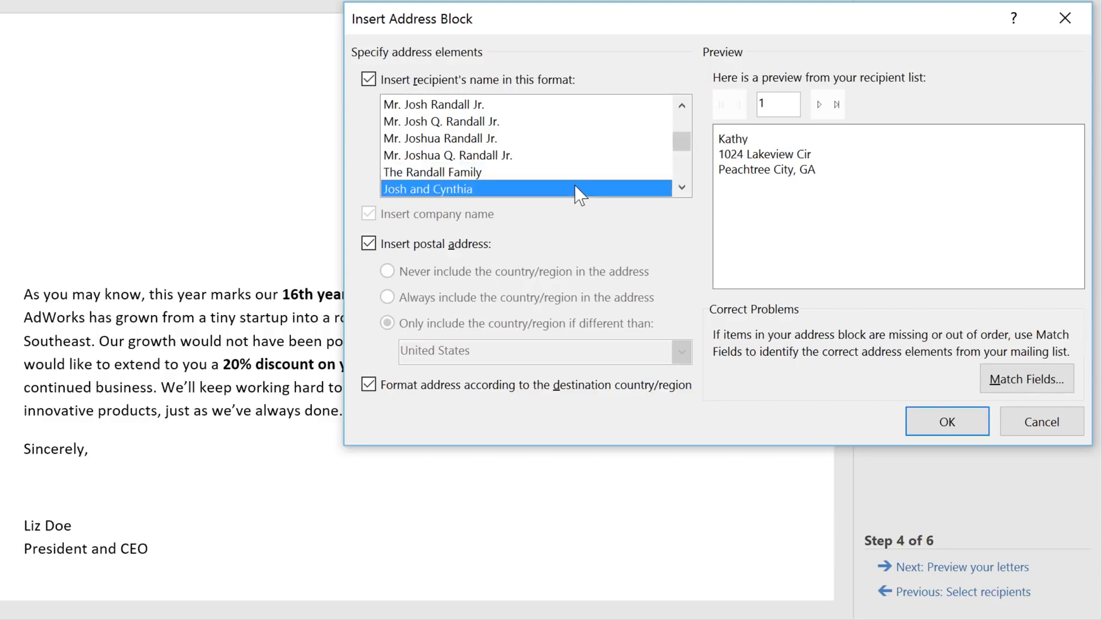
left_click(552, 139)
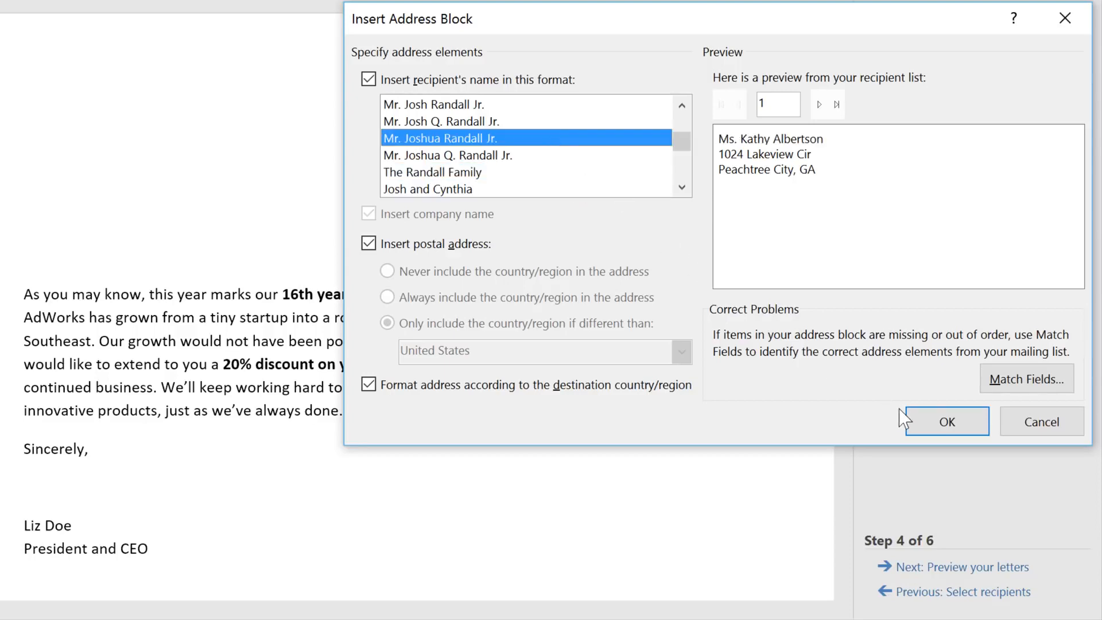
left_click(929, 423)
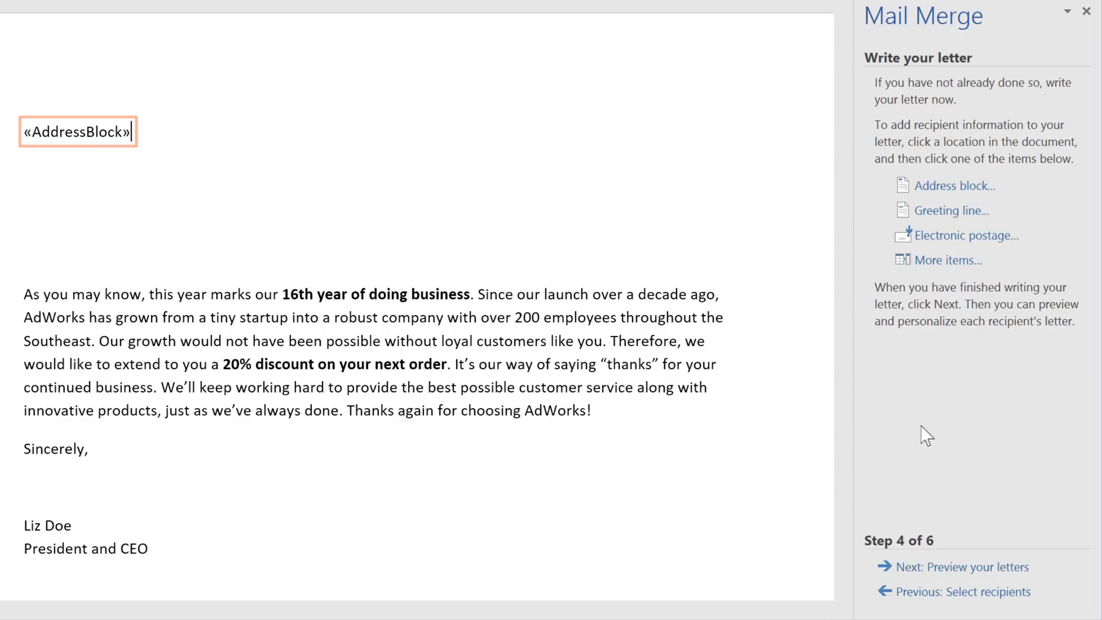
Step: Insert a greeting line above the first paragraph, beginning with "Dear" and ending with a colon
left_click(37, 249)
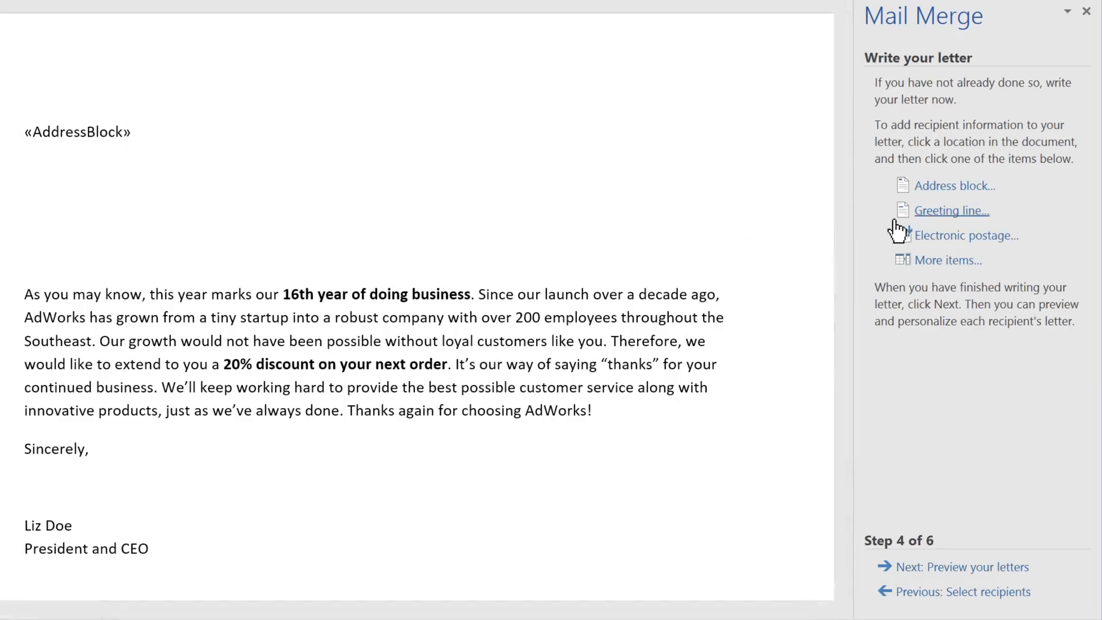
left_click(917, 210)
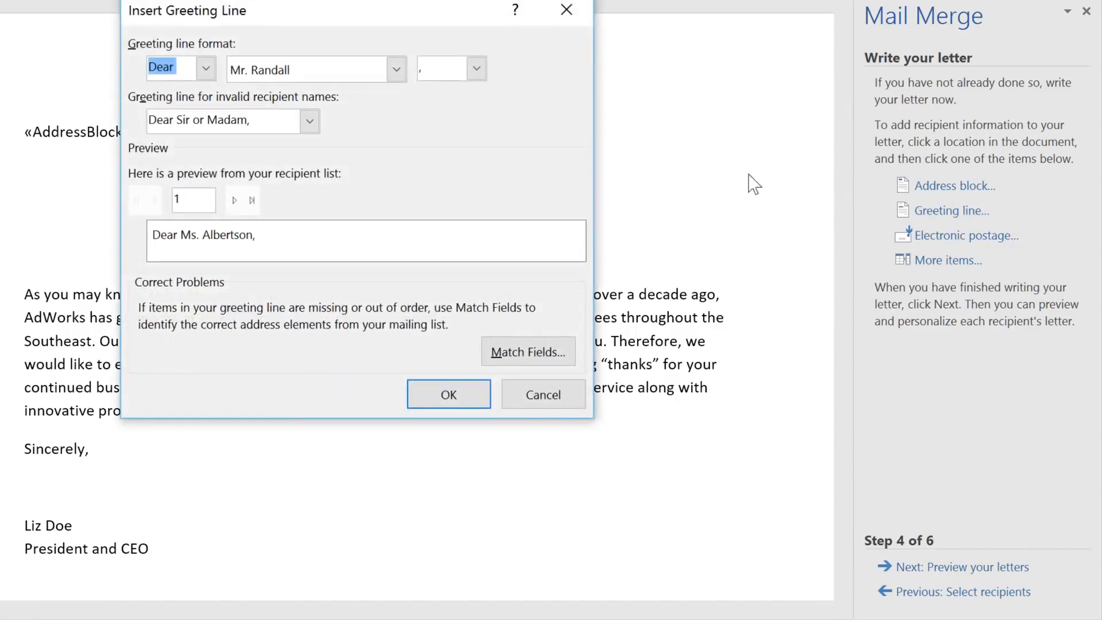
left_click(206, 68)
left_click(206, 69)
left_click(476, 68)
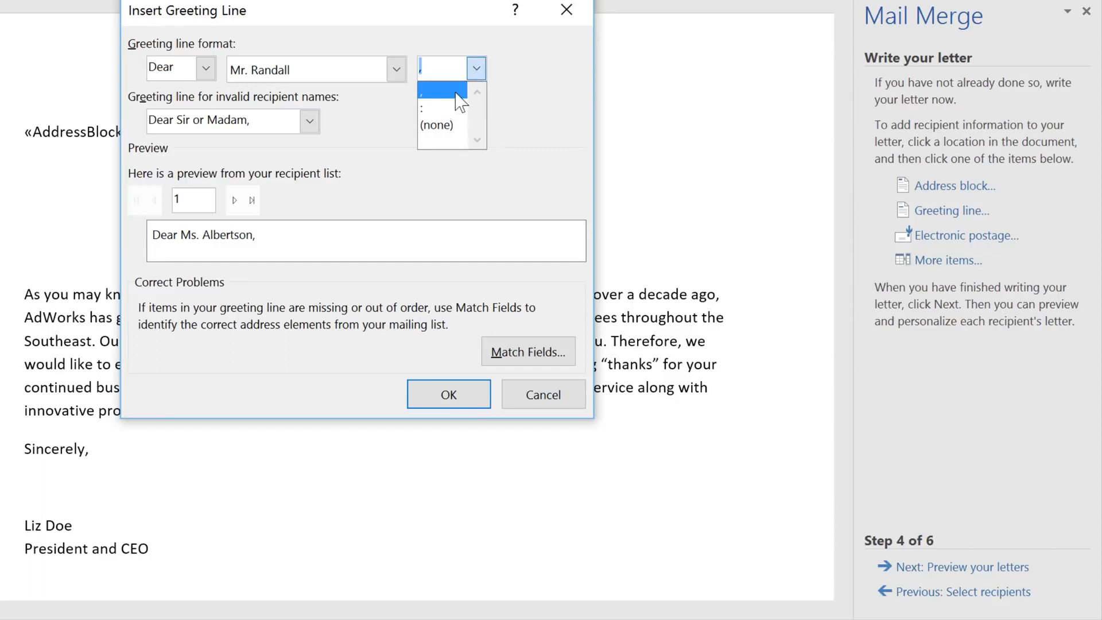
left_click(442, 109)
left_click(450, 394)
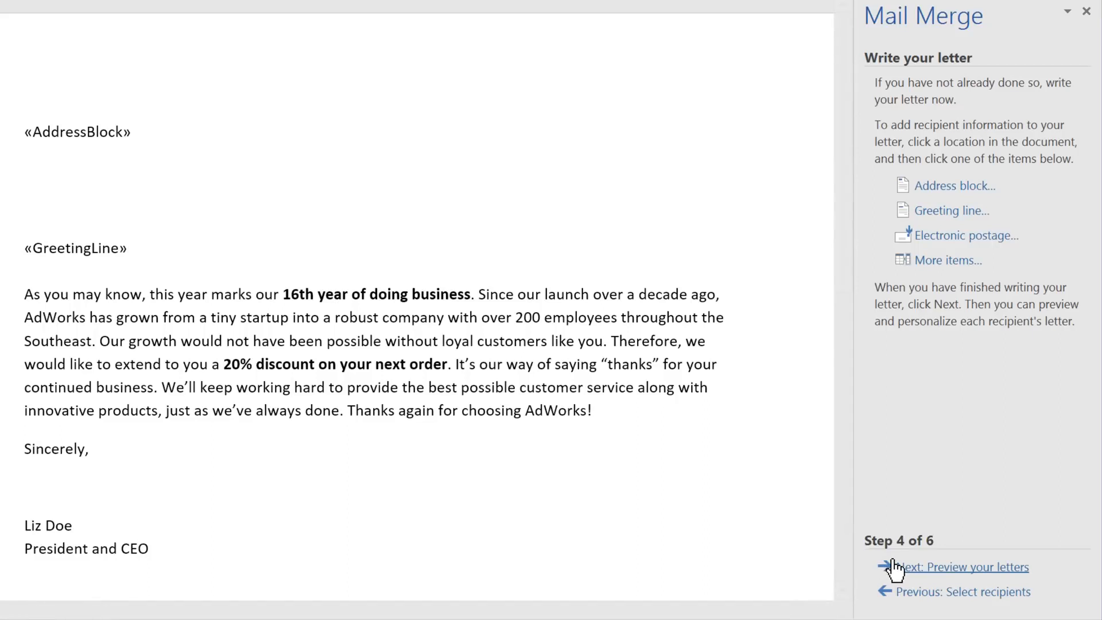
Step: Preview the merged letters up to the fourth recipient and complete the merge by printing one copy of all records
left_click(922, 569)
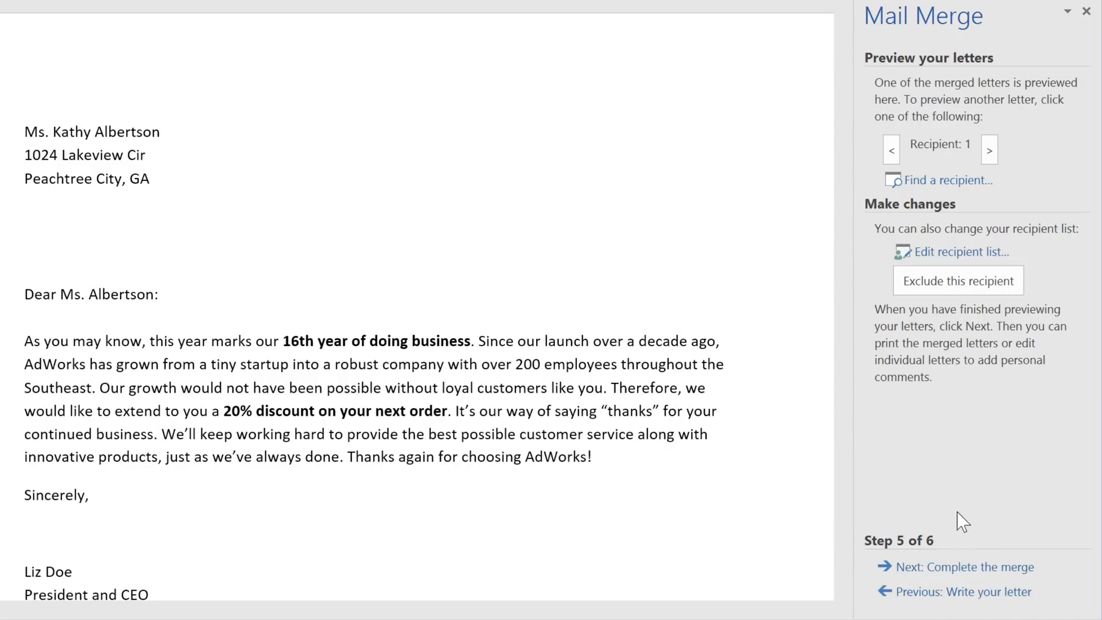
left_click(991, 151)
left_click(992, 150)
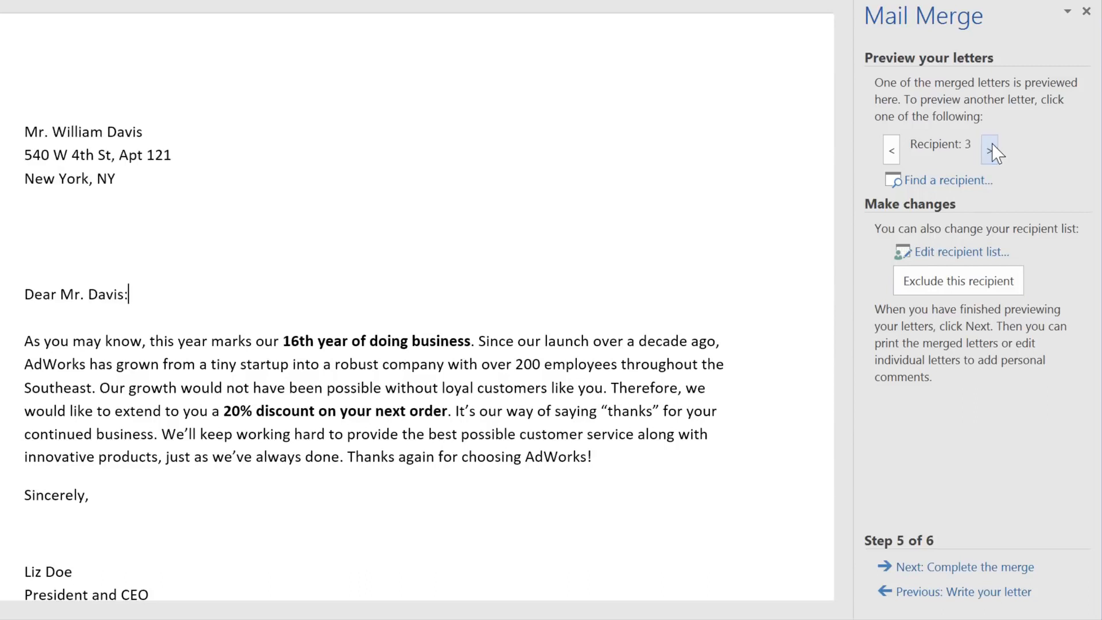
left_click(992, 150)
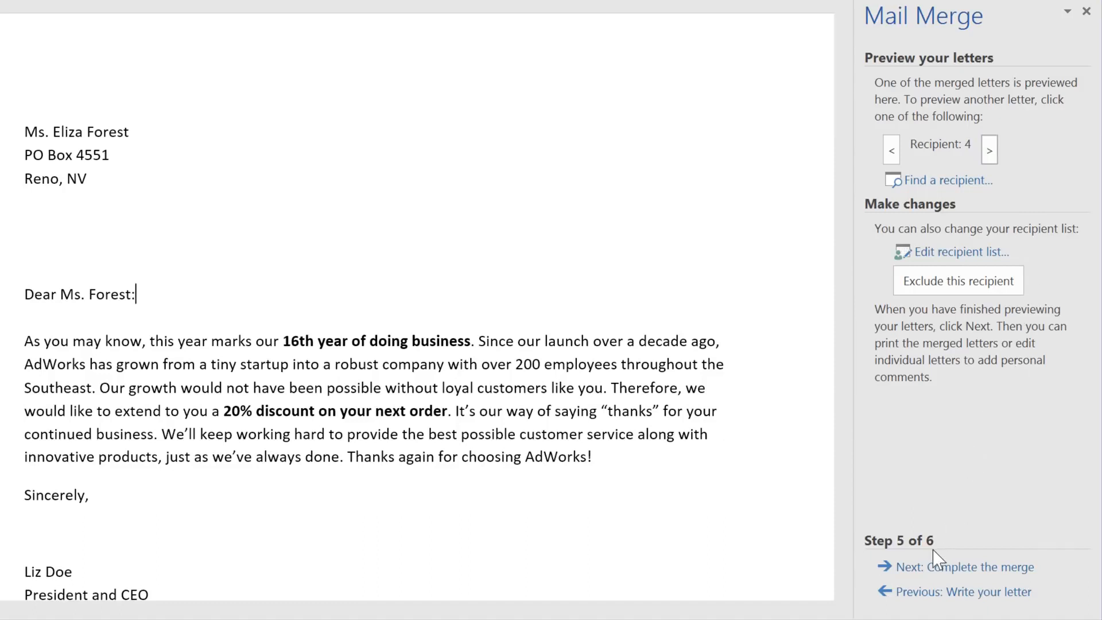
left_click(928, 568)
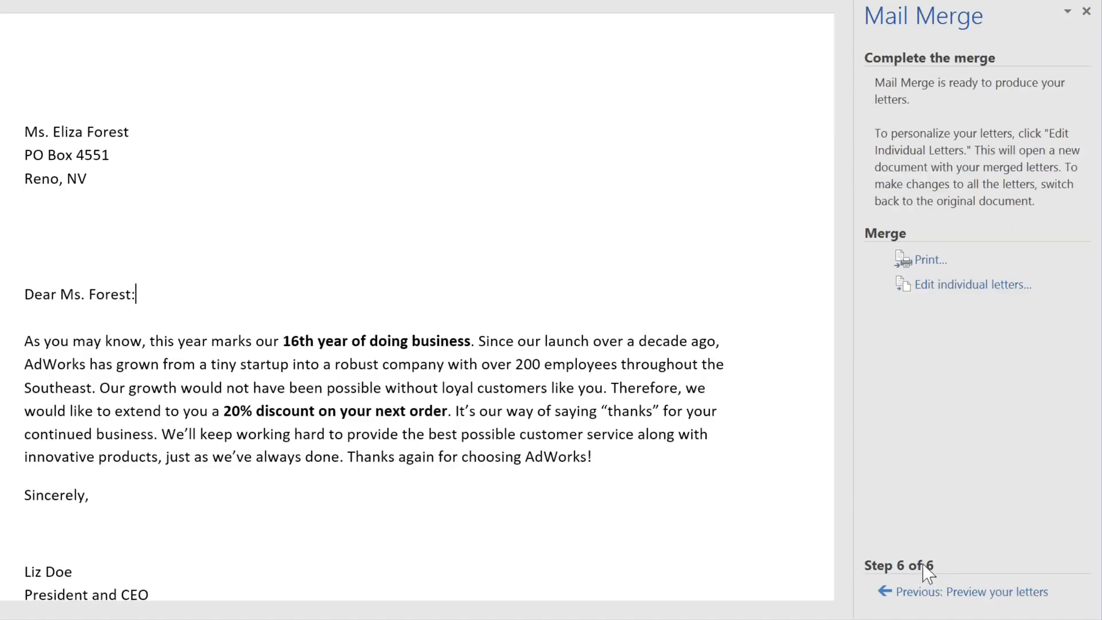
left_click(925, 265)
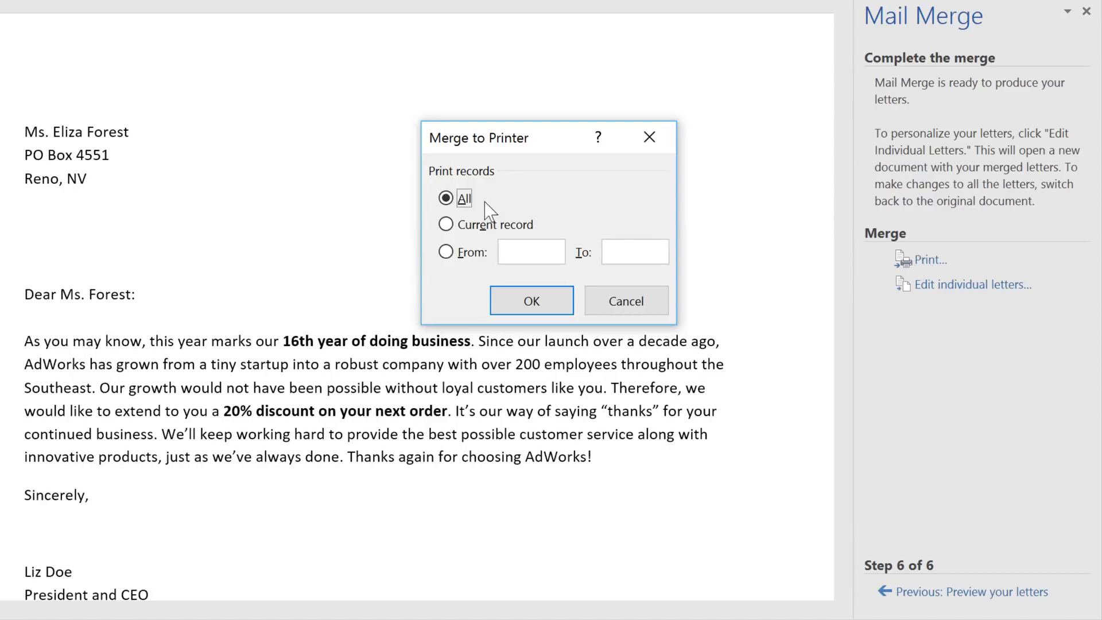
left_click(506, 287)
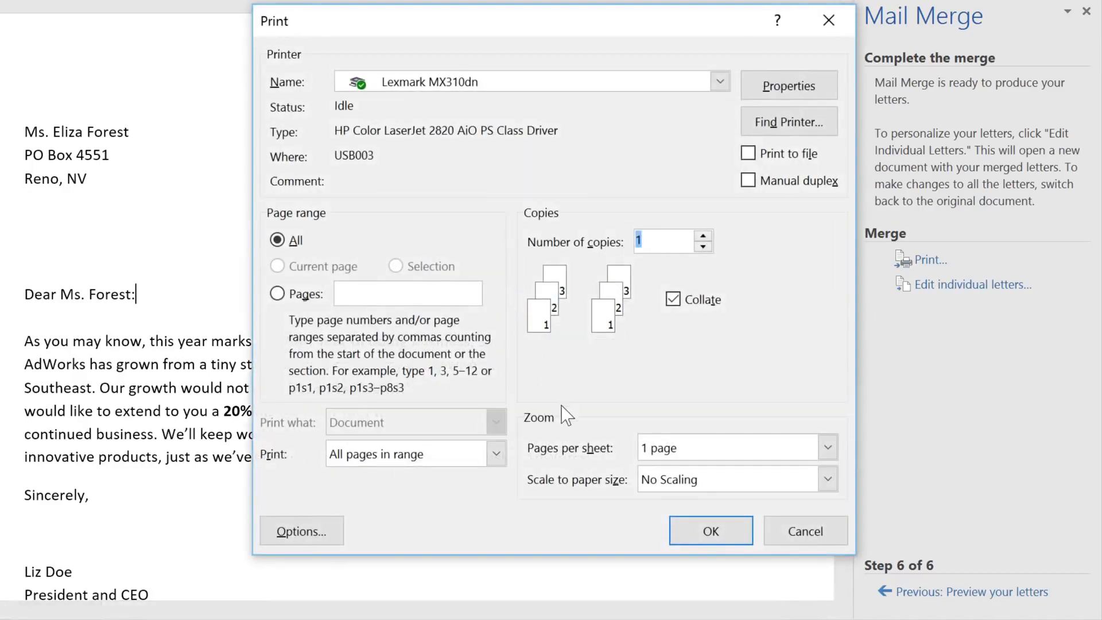
left_click(691, 539)
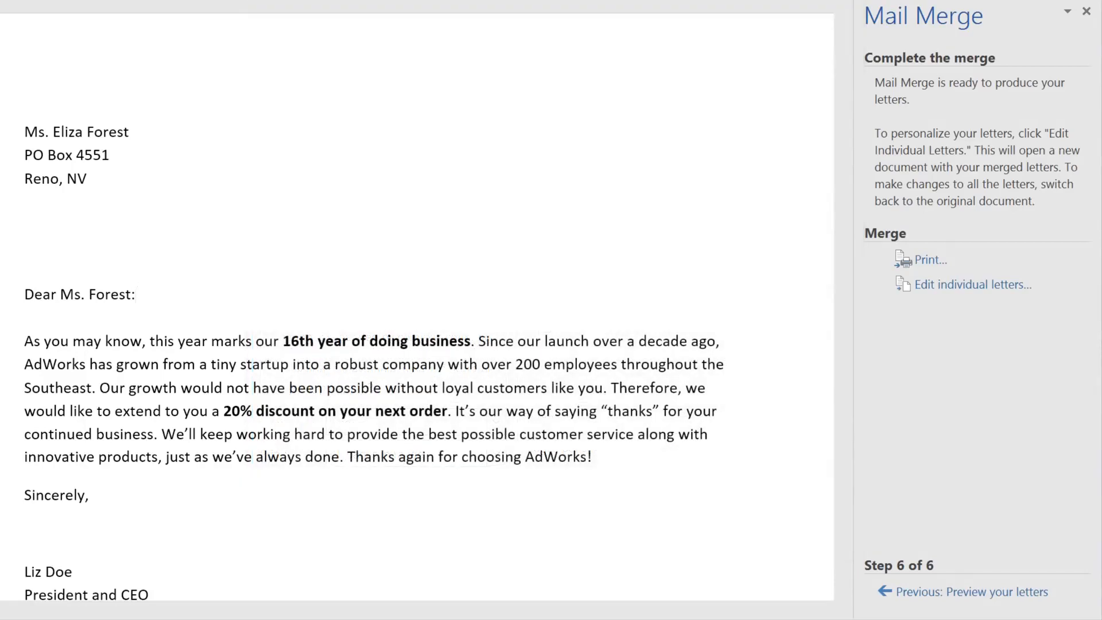